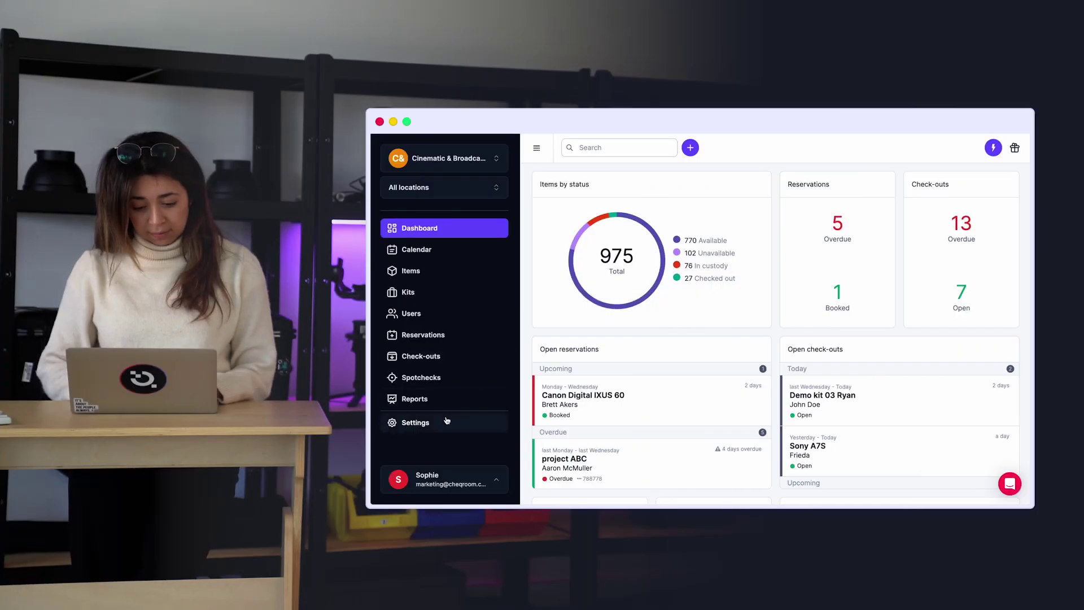
Open the User groups page in Settings, listing Equipment Managers and Student Level 1.
left_click(446, 422)
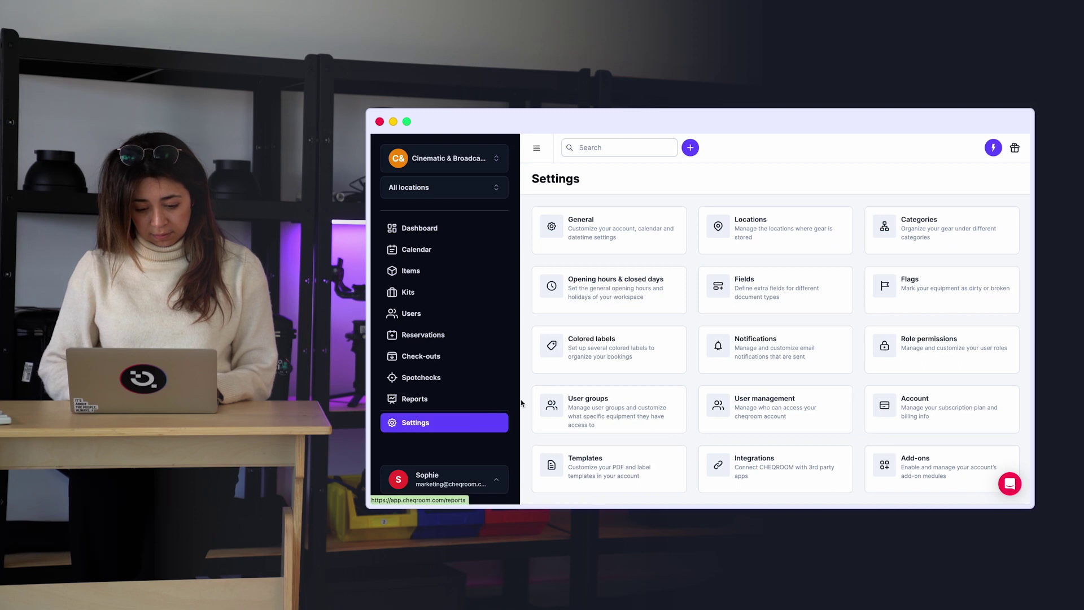
left_click(552, 400)
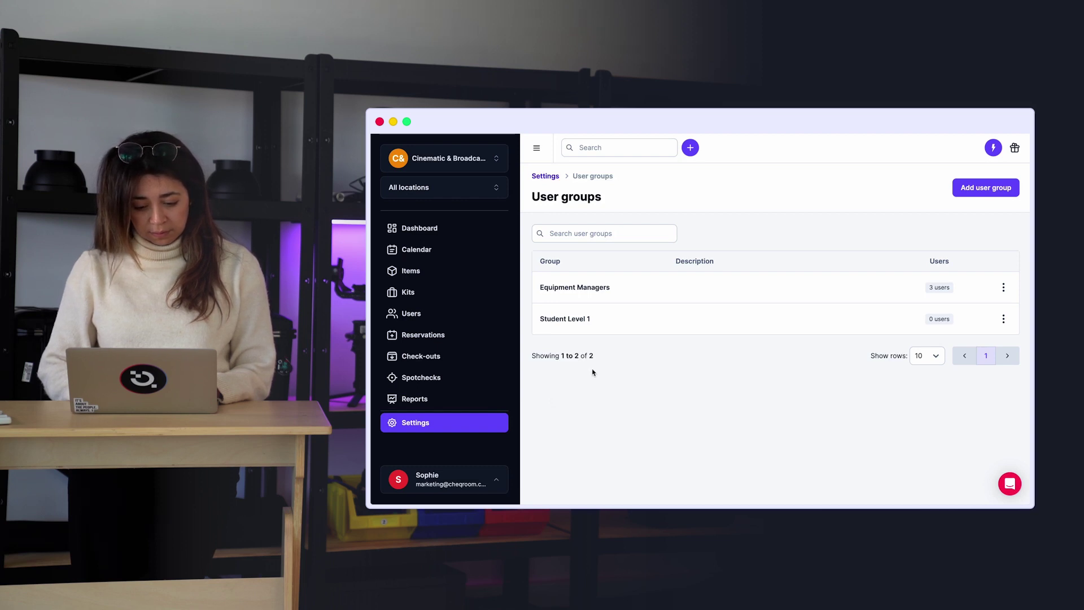
Start a new user group named 'Videography Class 1'.
left_click(959, 198)
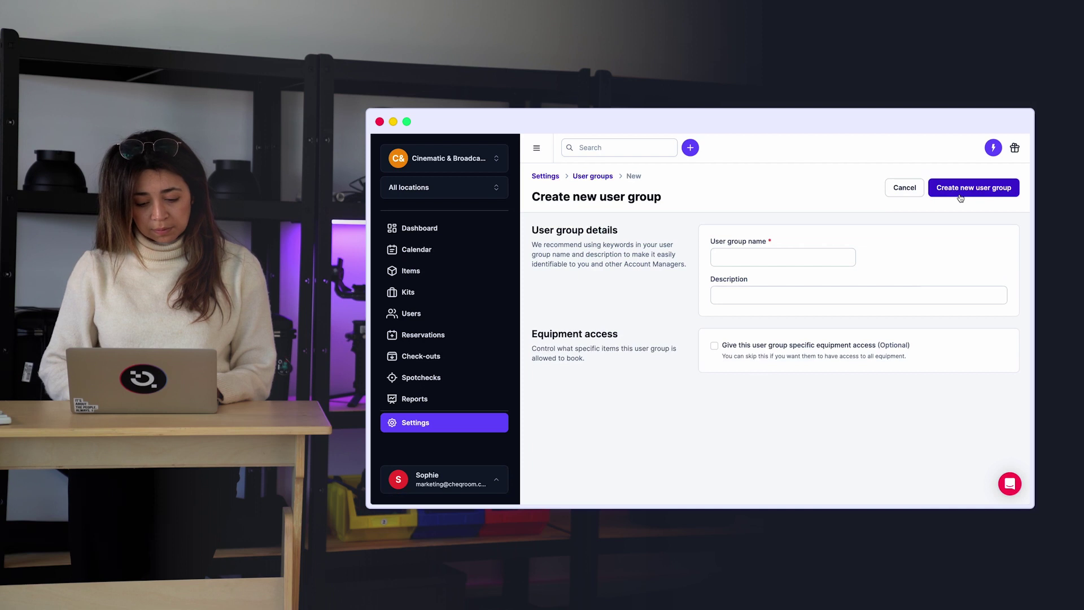
left_click(810, 254)
type("Vi")
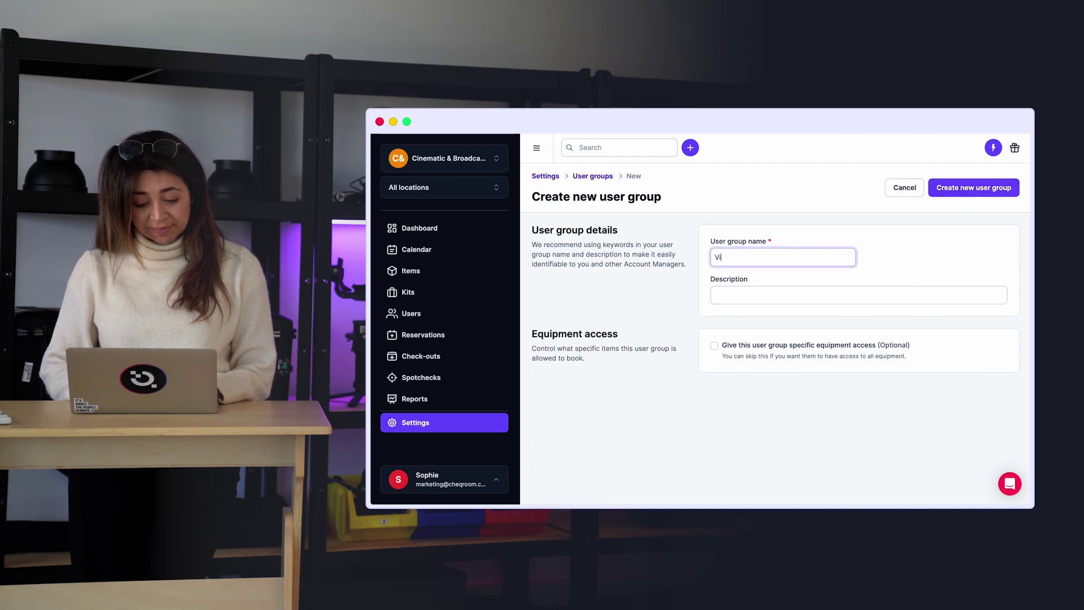
type("deography ")
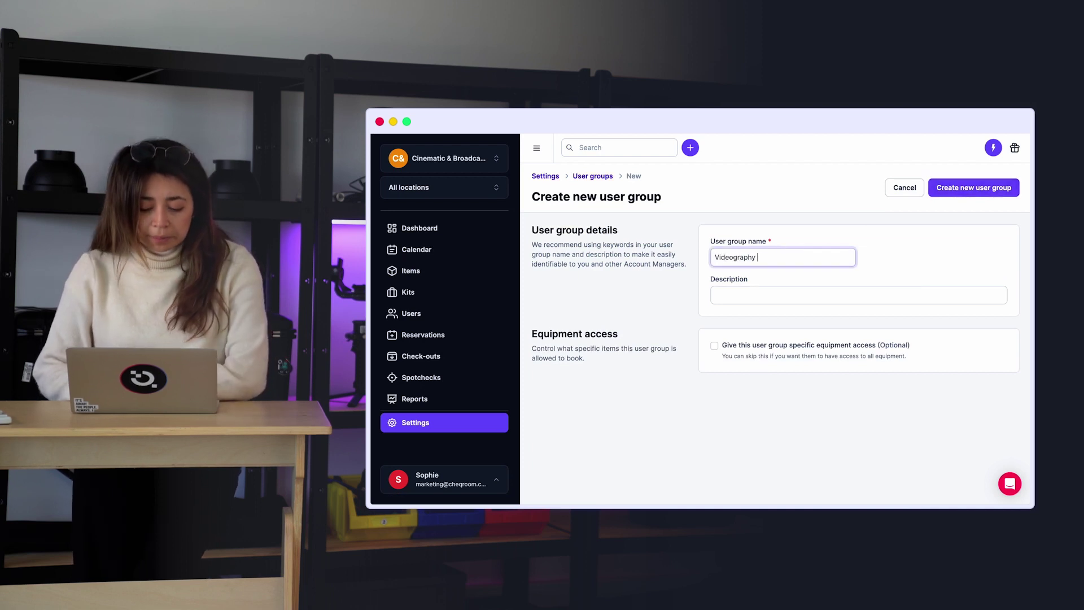
type("Class 1")
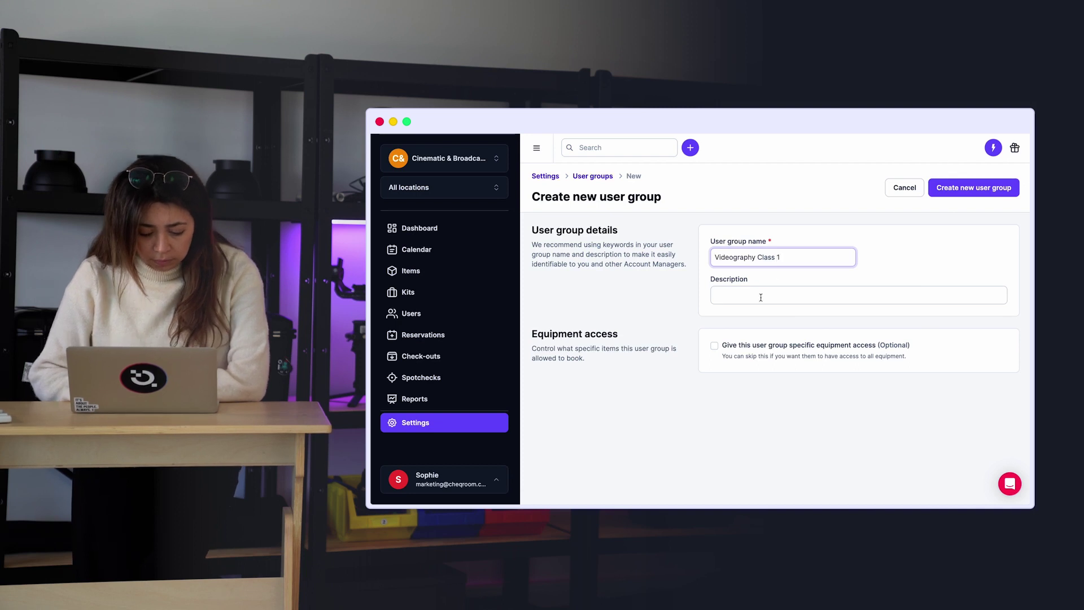
left_click(761, 297)
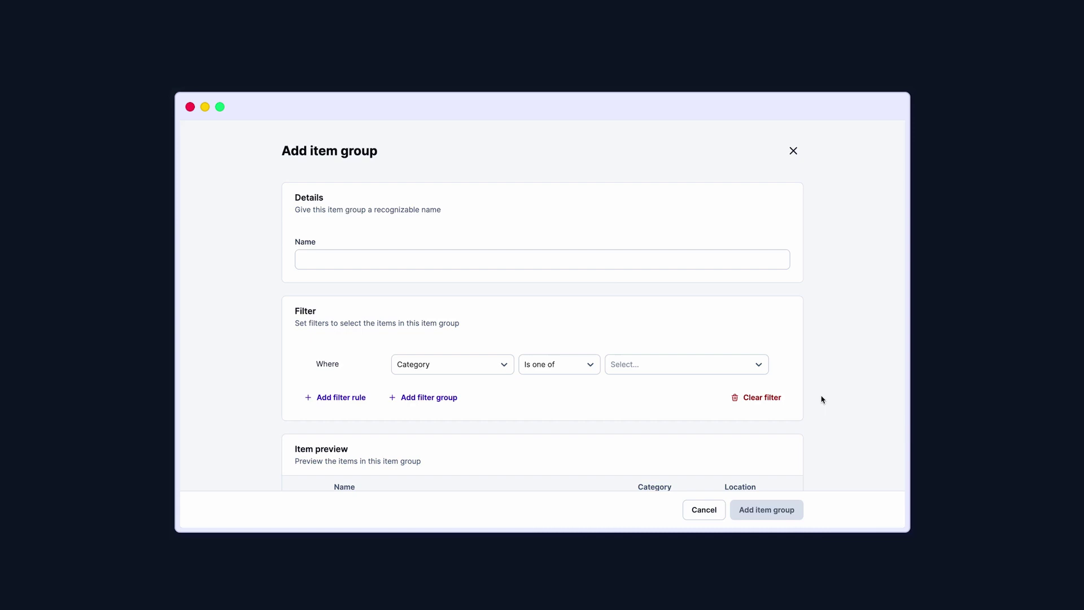
Name the item group 'Videography Productions Level 1' and filter to Cameras, Lenses, Microphones, Hard drives.
left_click(585, 262)
type("Videography Productions Level 1")
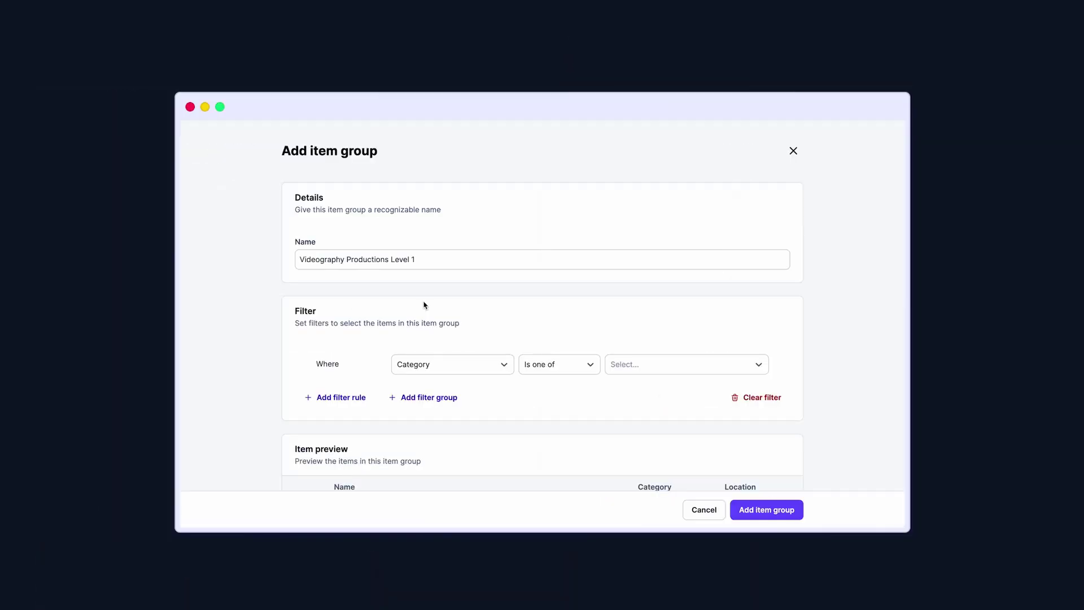
left_click(641, 367)
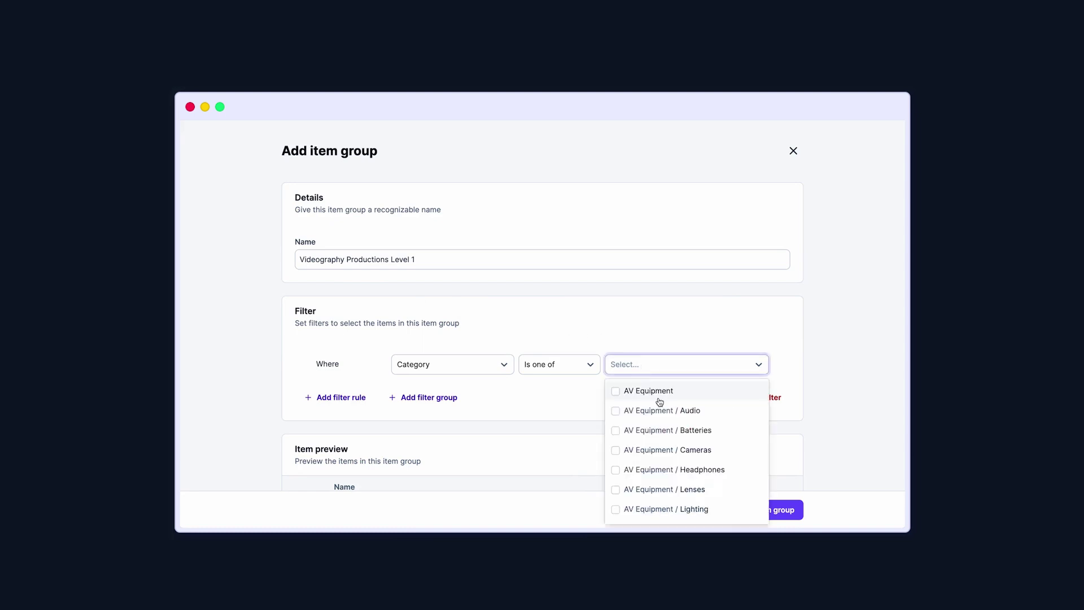
left_click(658, 455)
left_click(653, 490)
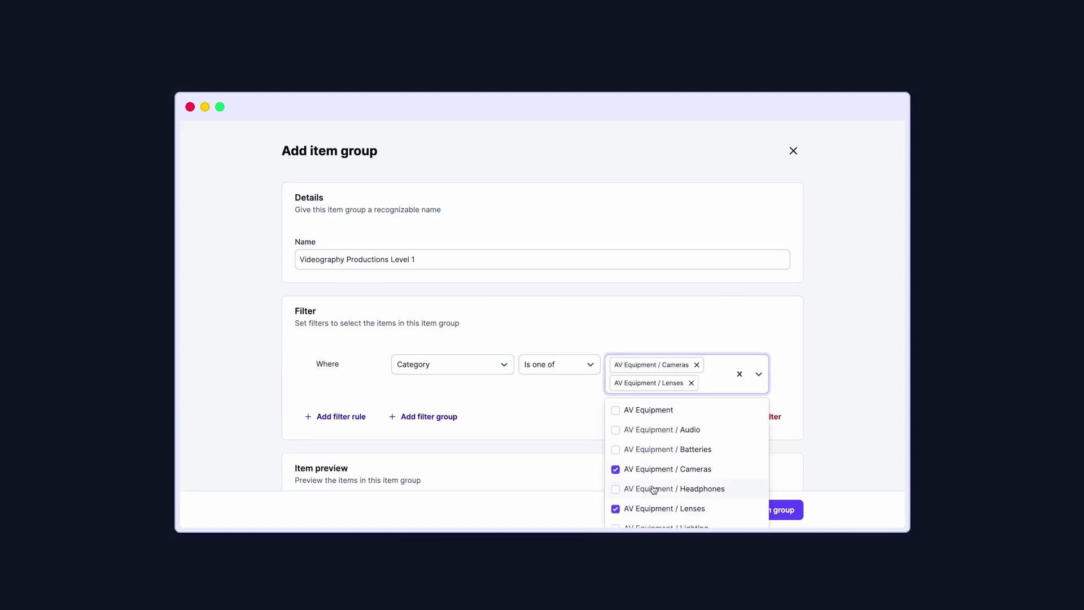
scroll(653, 489, "down", 3)
scroll(652, 488, "down", 2)
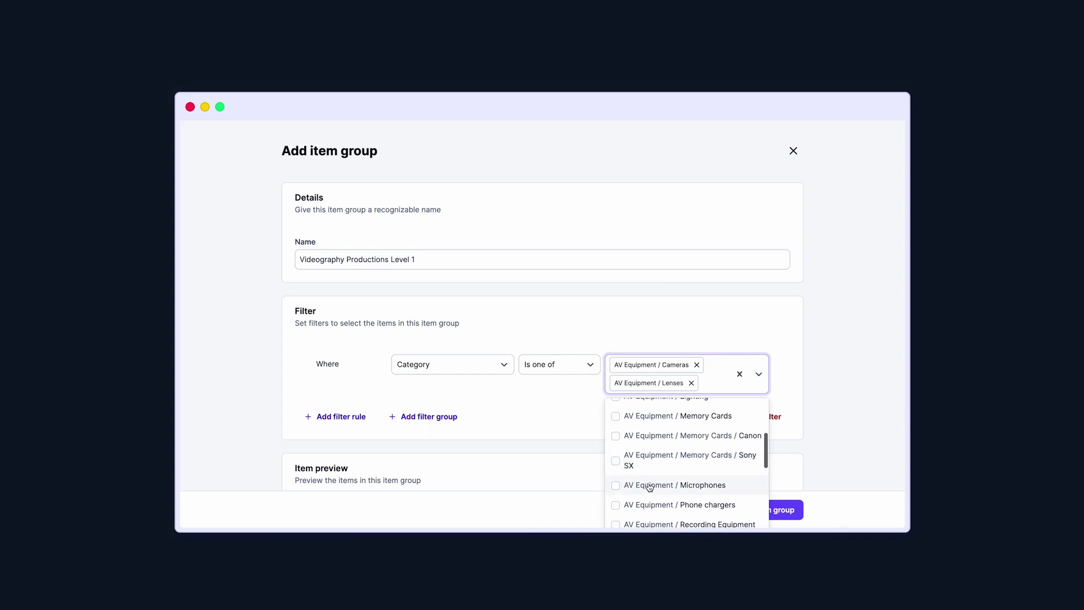
left_click(649, 485)
scroll(649, 486, "down", 3)
scroll(650, 486, "down", 3)
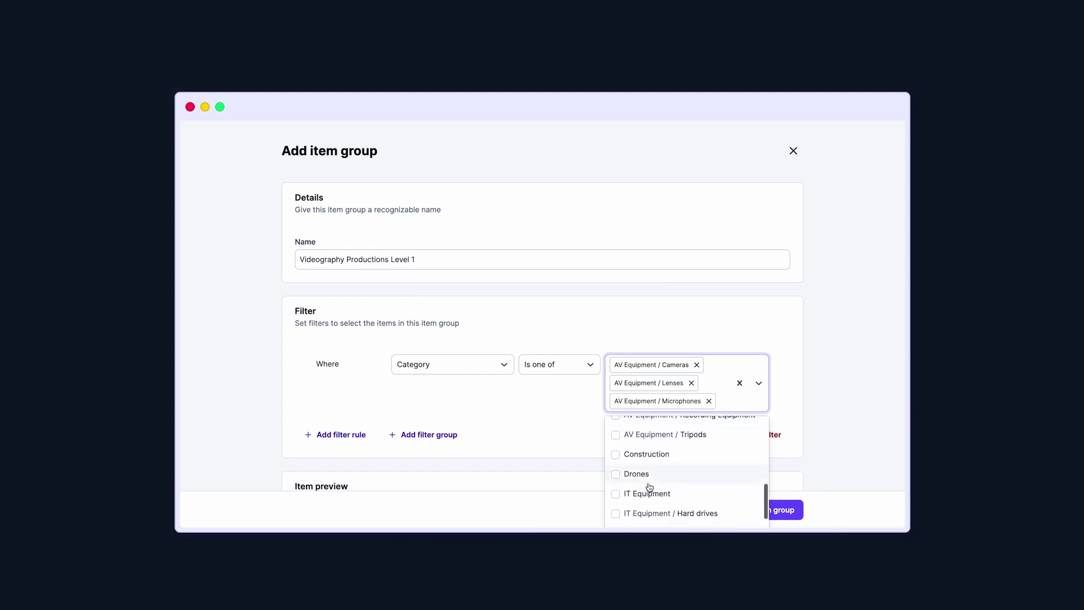
left_click(646, 516)
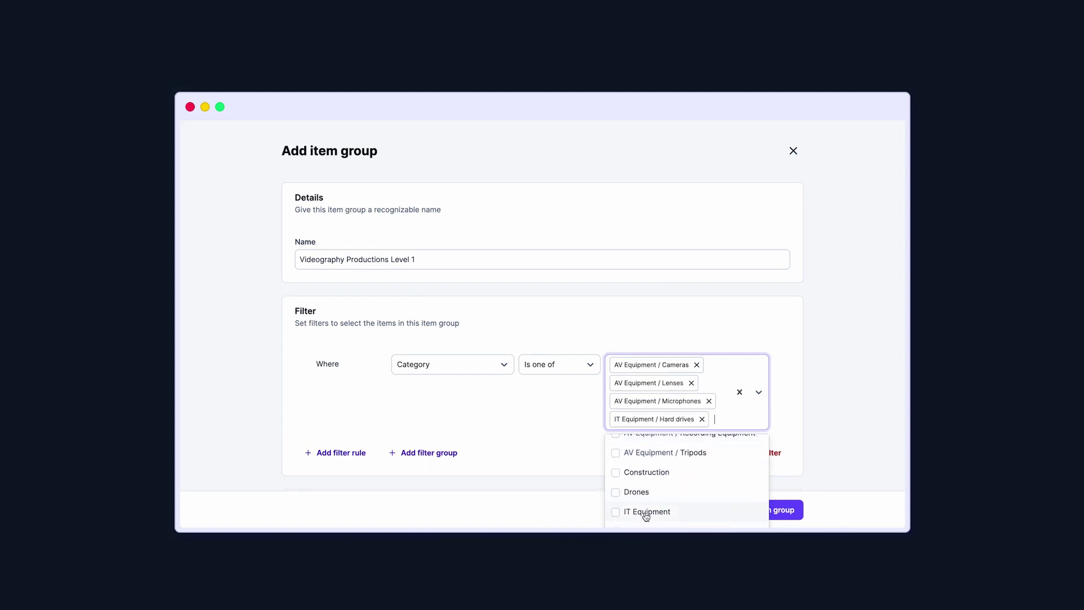
Add a filter rule: Purchase price is less than 5000.
left_click(569, 452)
left_click(365, 456)
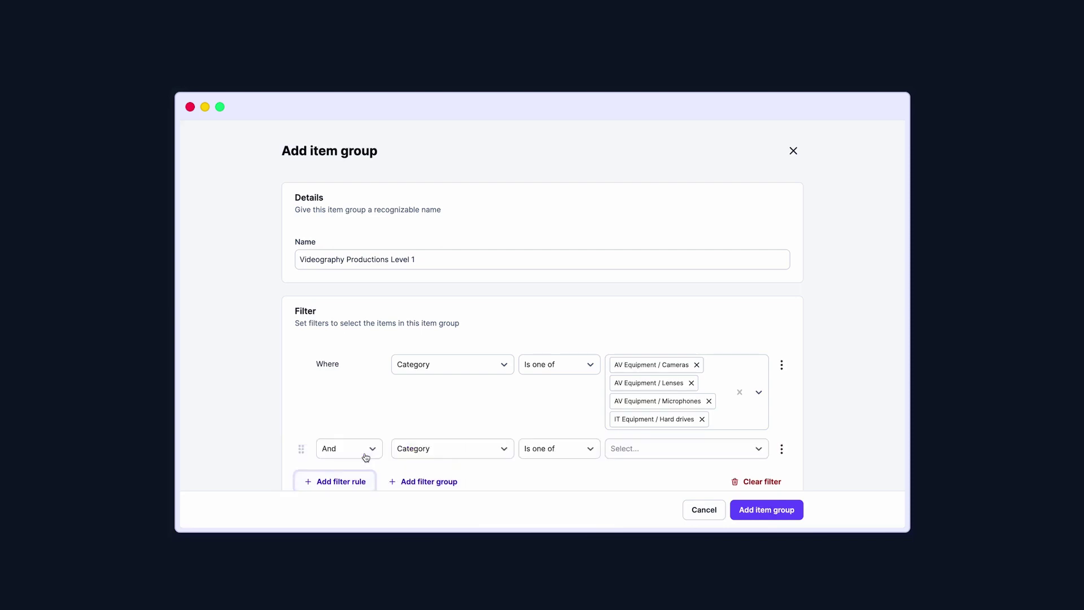
left_click(500, 450)
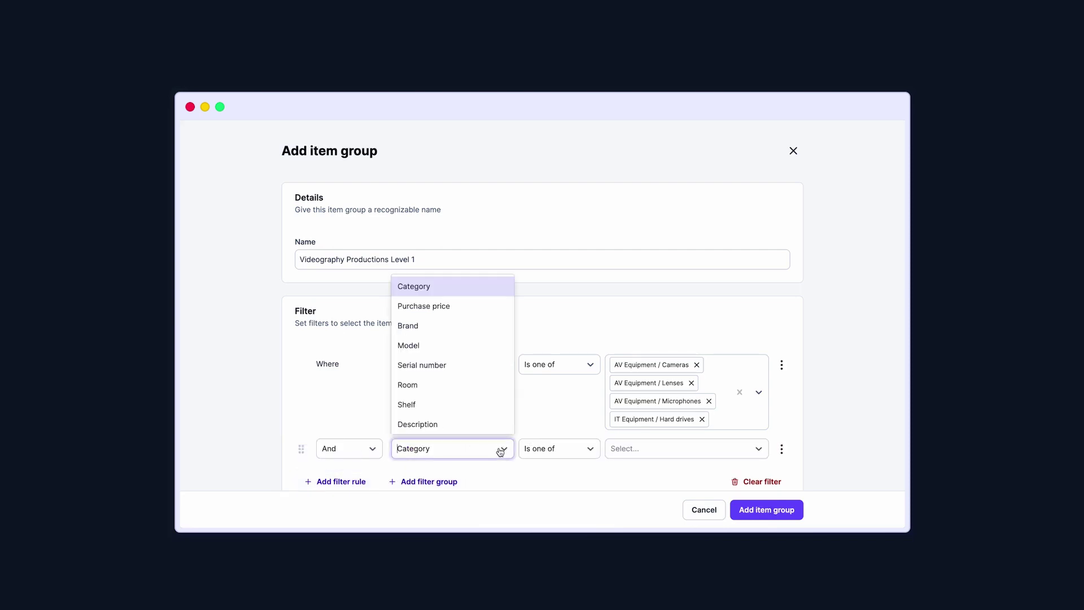
left_click(462, 308)
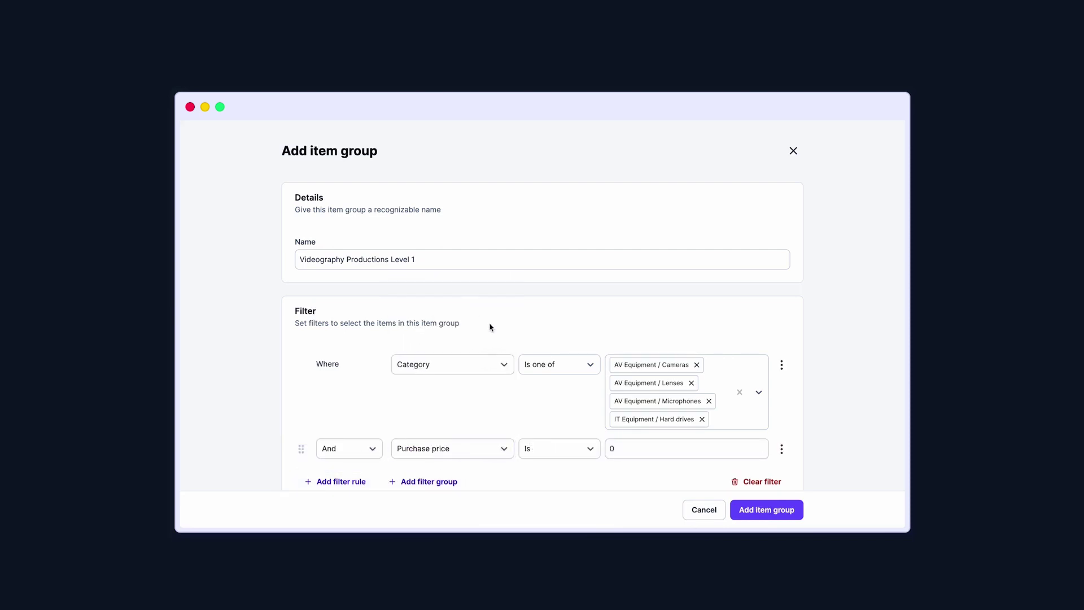
left_click(560, 448)
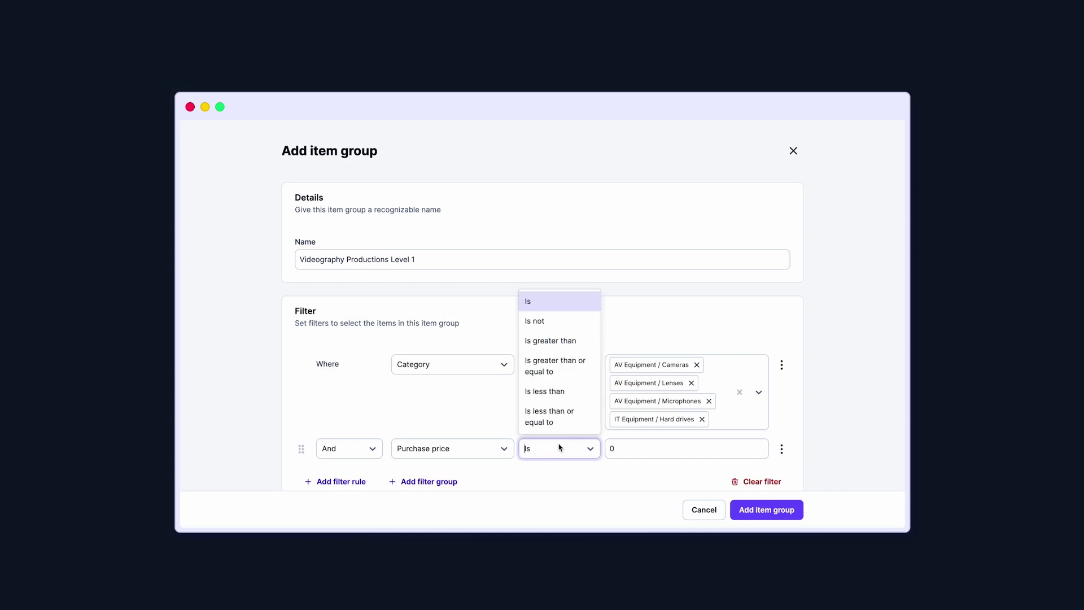
left_click(560, 392)
left_click(629, 443)
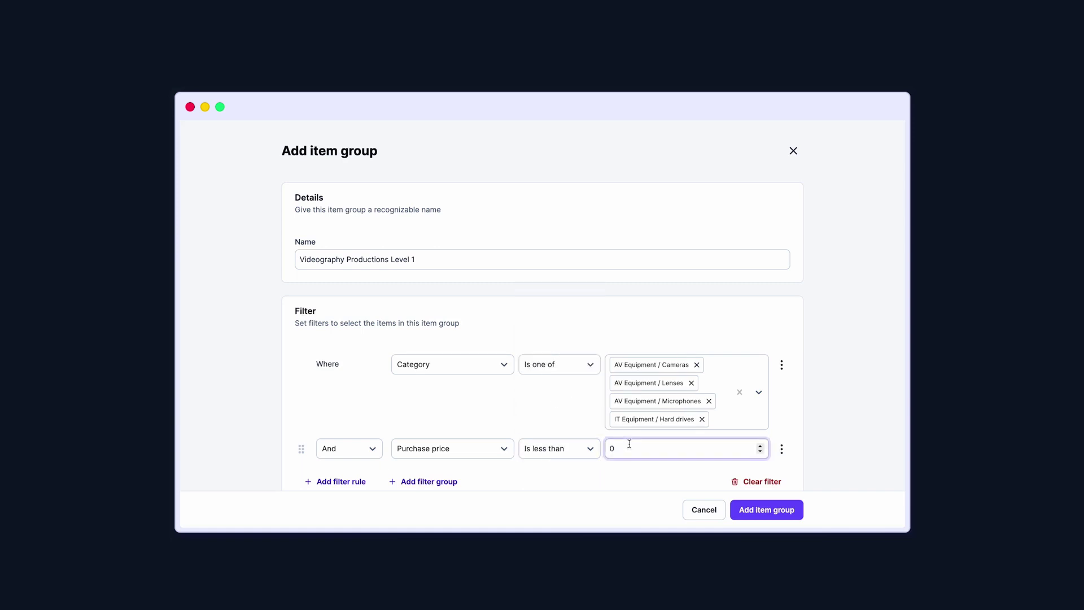
left_click(569, 413)
Review the 291 matching items and create the item group.
scroll(569, 413, "down", 3)
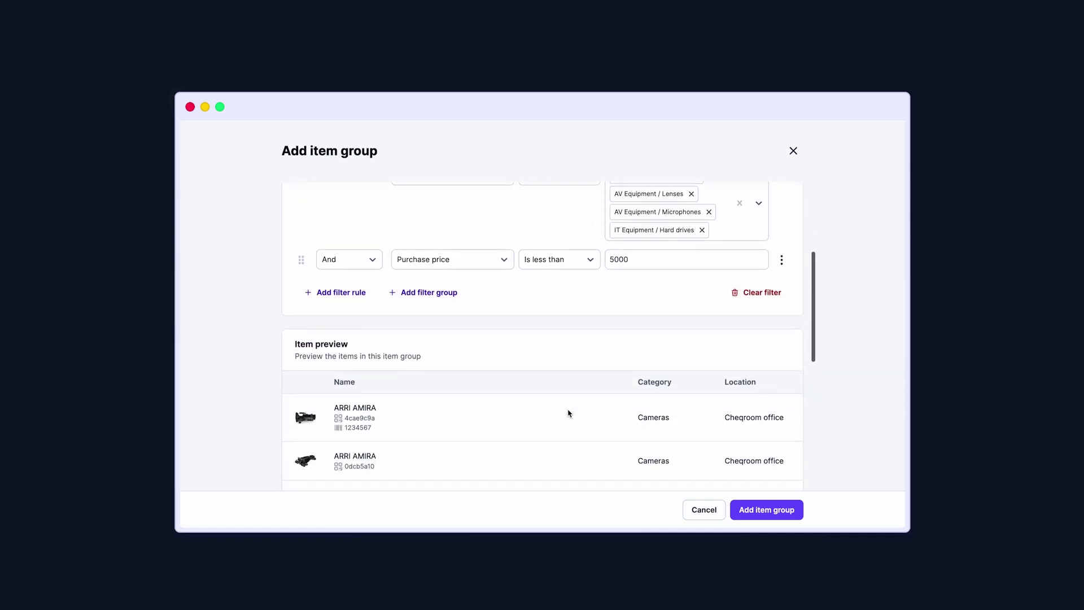
scroll(568, 412, "down", 5)
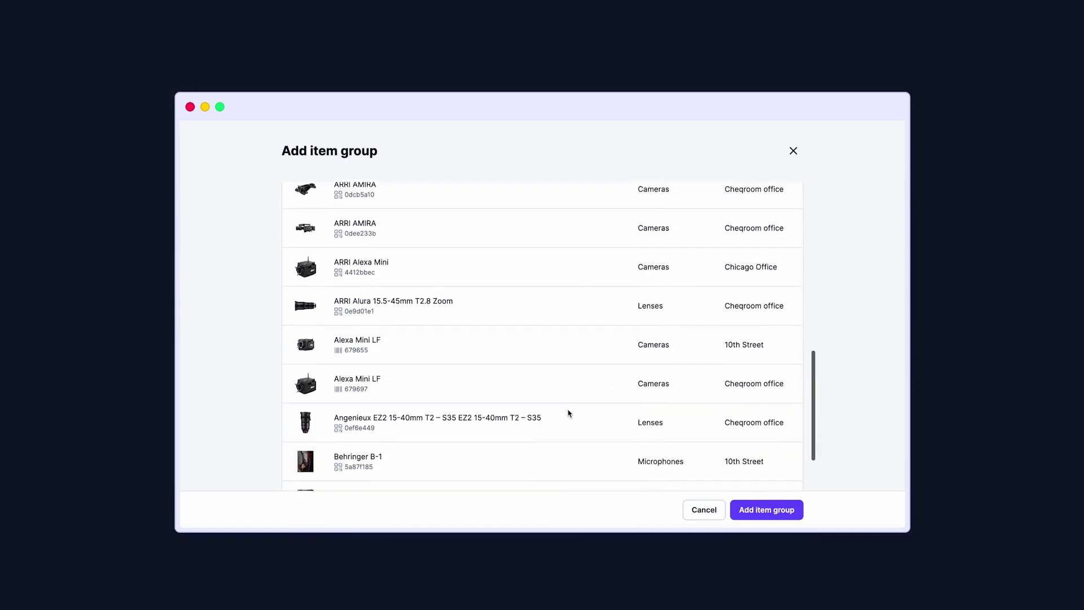
scroll(568, 412, "down", 2)
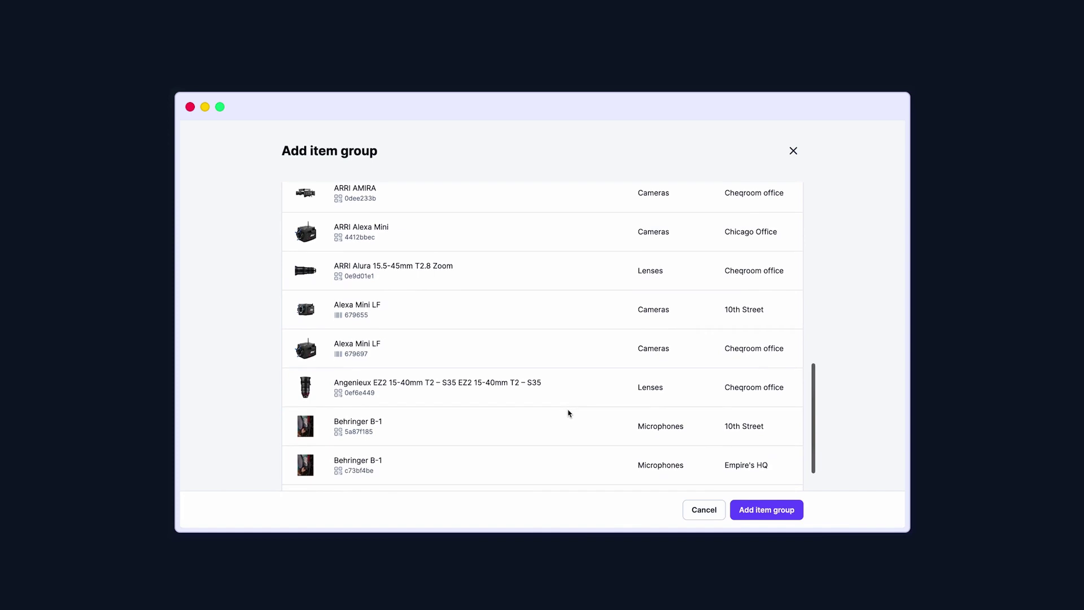
left_click(746, 509)
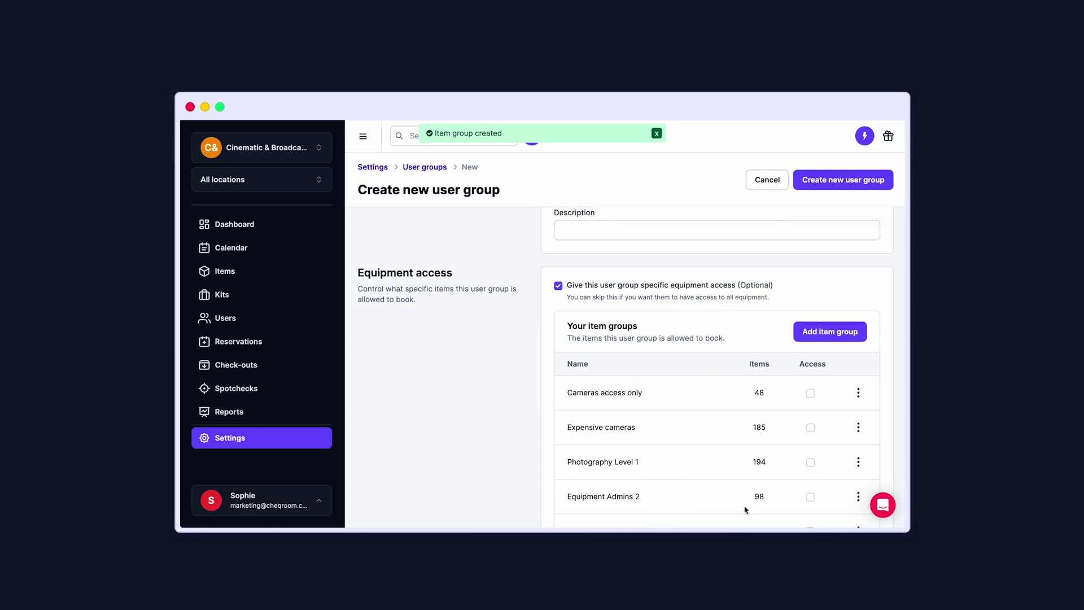
Create the Videography Class 1 group with access limited to Videography Productions Level 1.
scroll(733, 436, "down", 4)
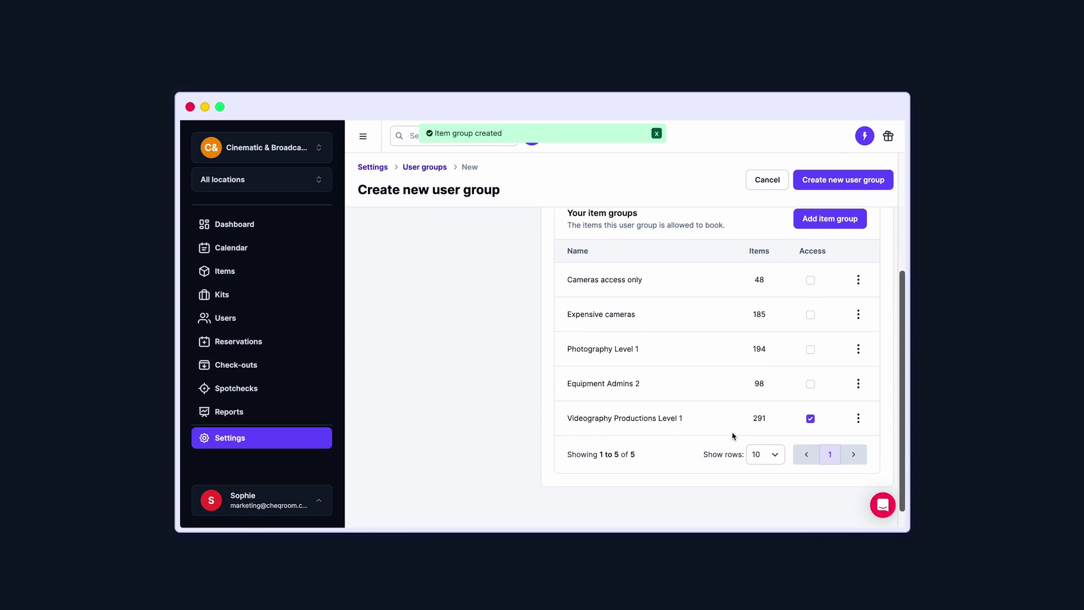
left_click(837, 181)
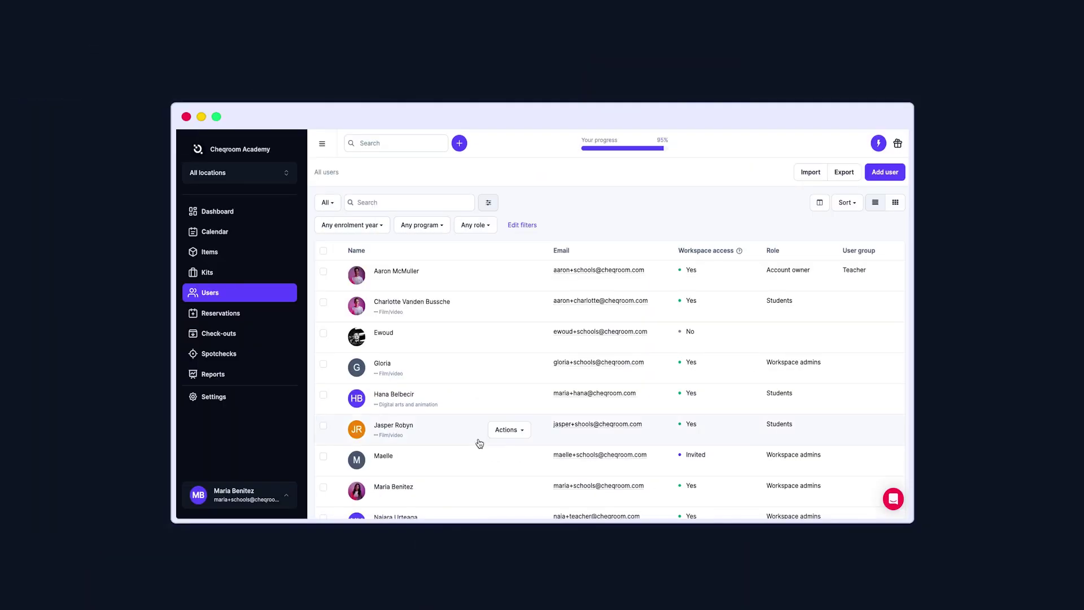
Filter users by the Students role and assign all four to Students Level 1.
left_click(486, 228)
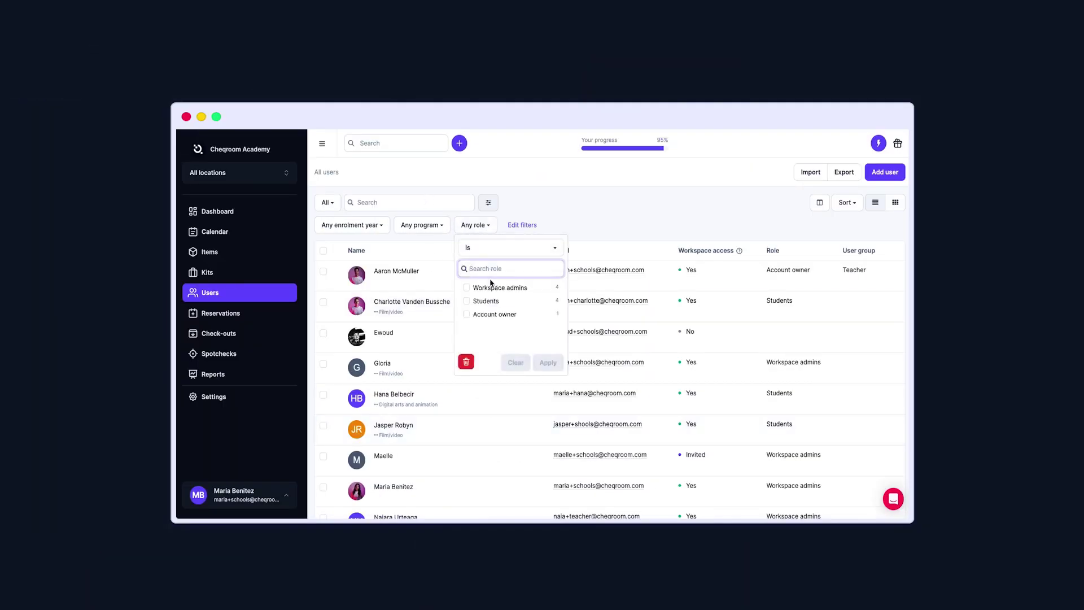
left_click(466, 301)
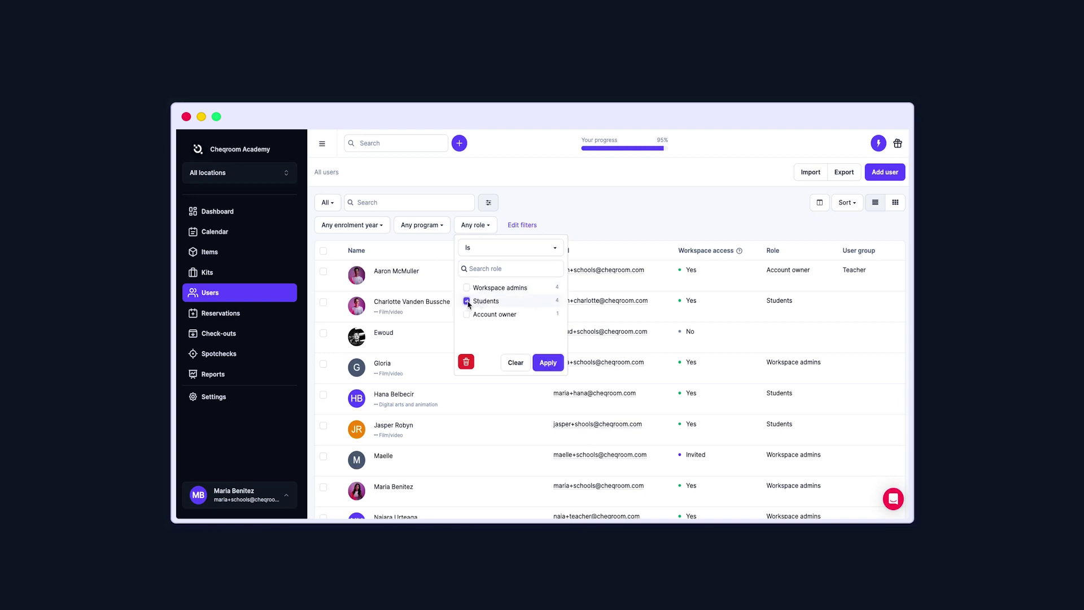
left_click(547, 362)
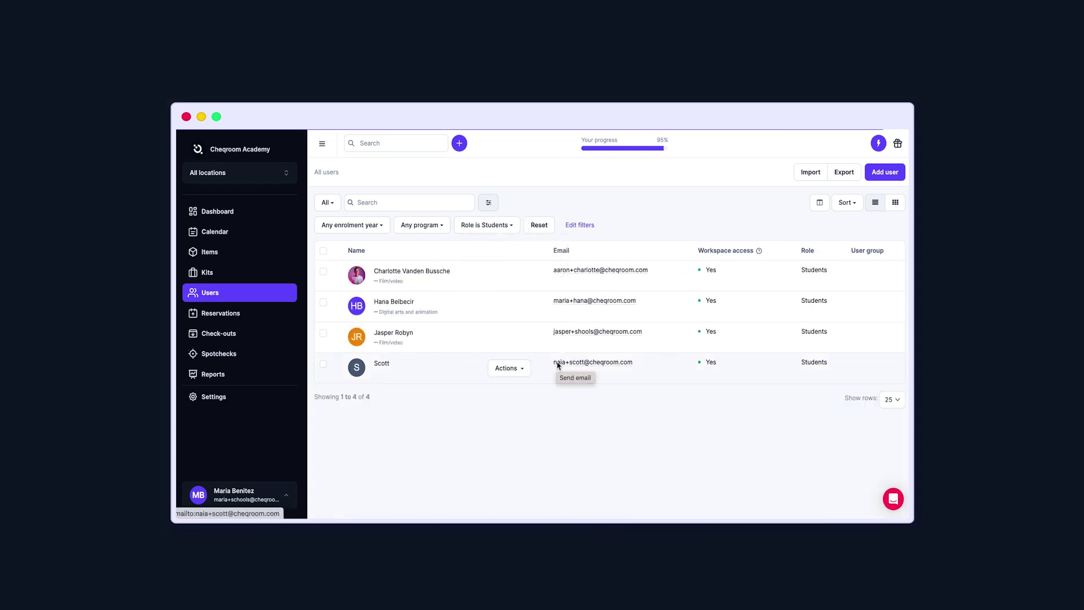
left_click(323, 251)
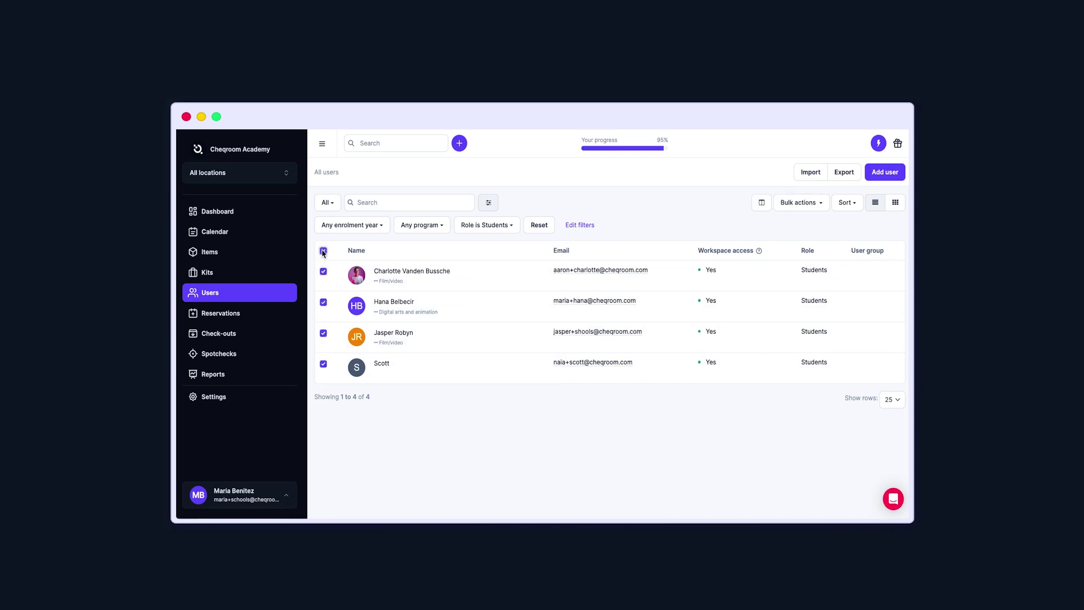
left_click(823, 205)
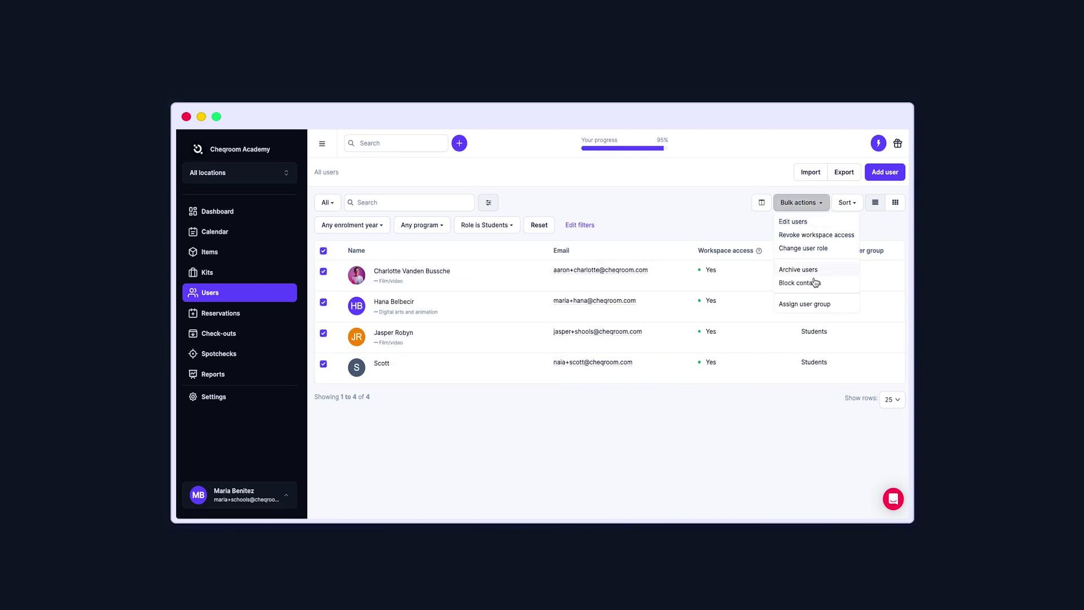
left_click(811, 308)
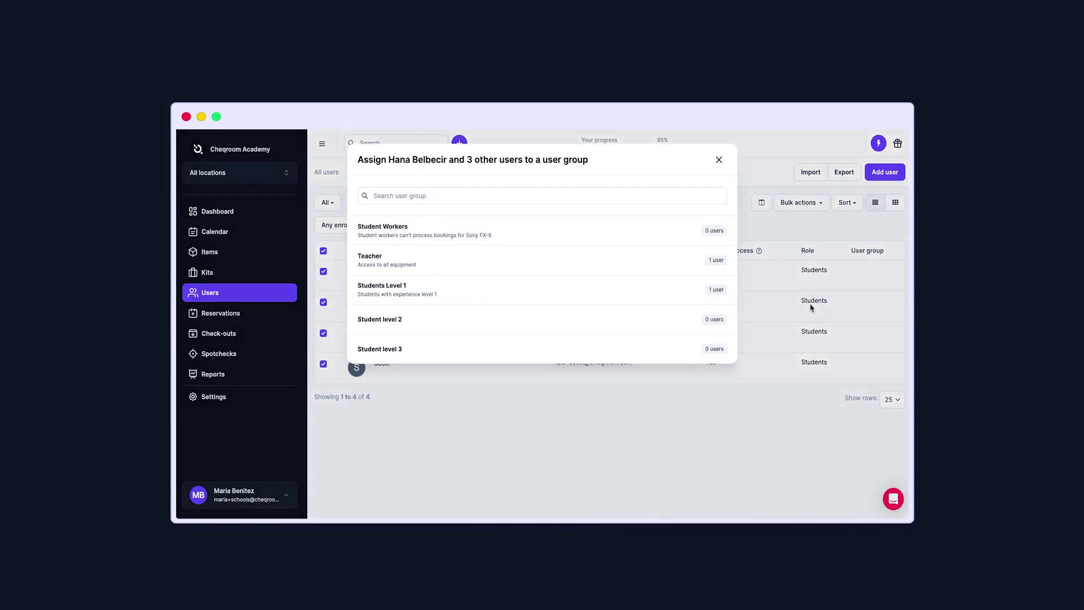
left_click(605, 299)
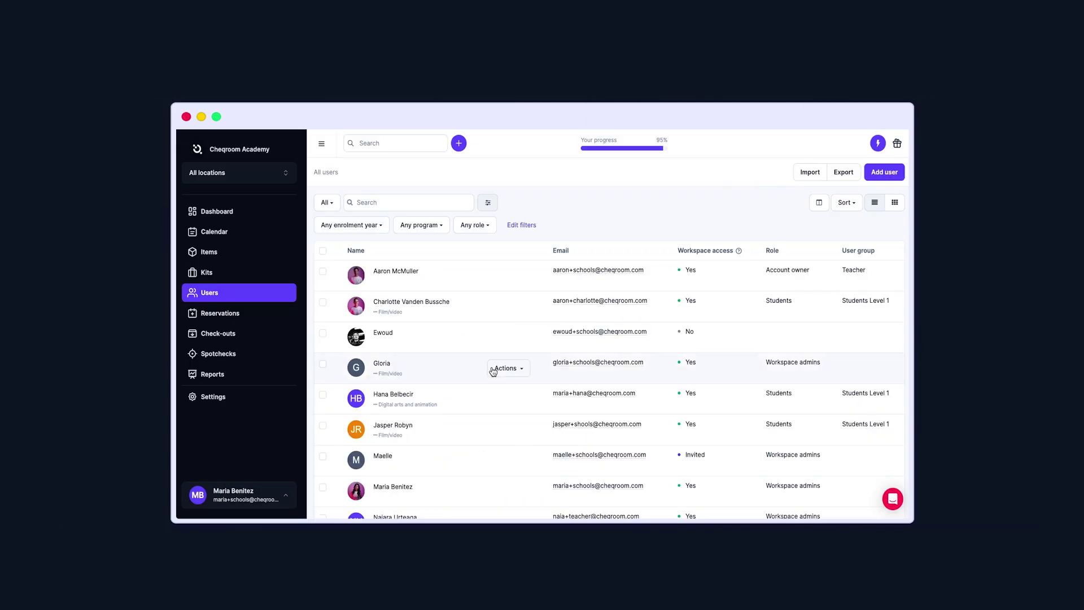
Assign the Film/video workspace admin to the Teacher user group.
left_click(504, 368)
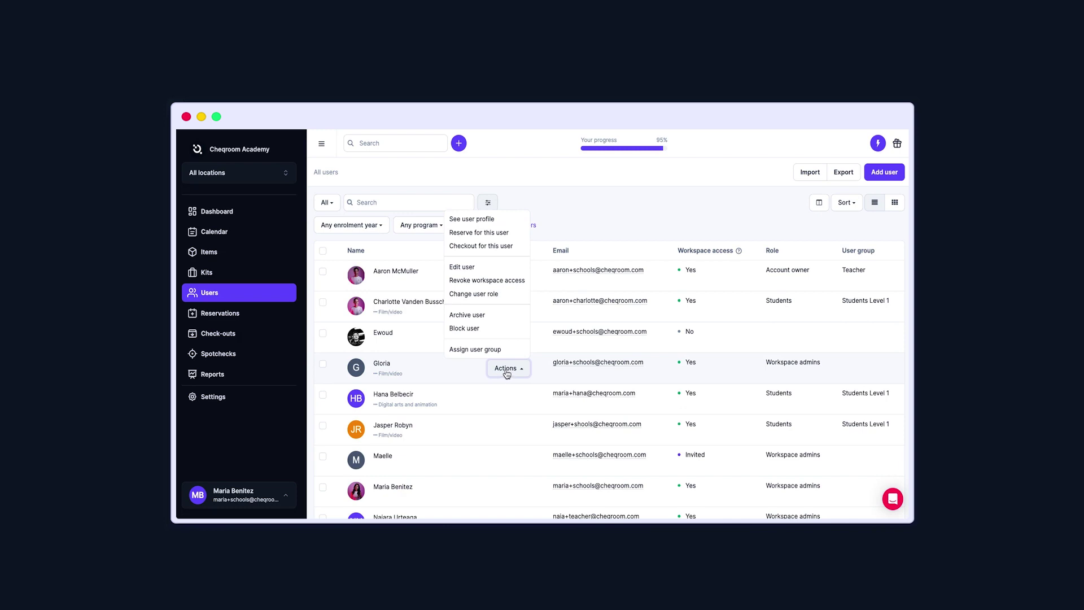
left_click(483, 348)
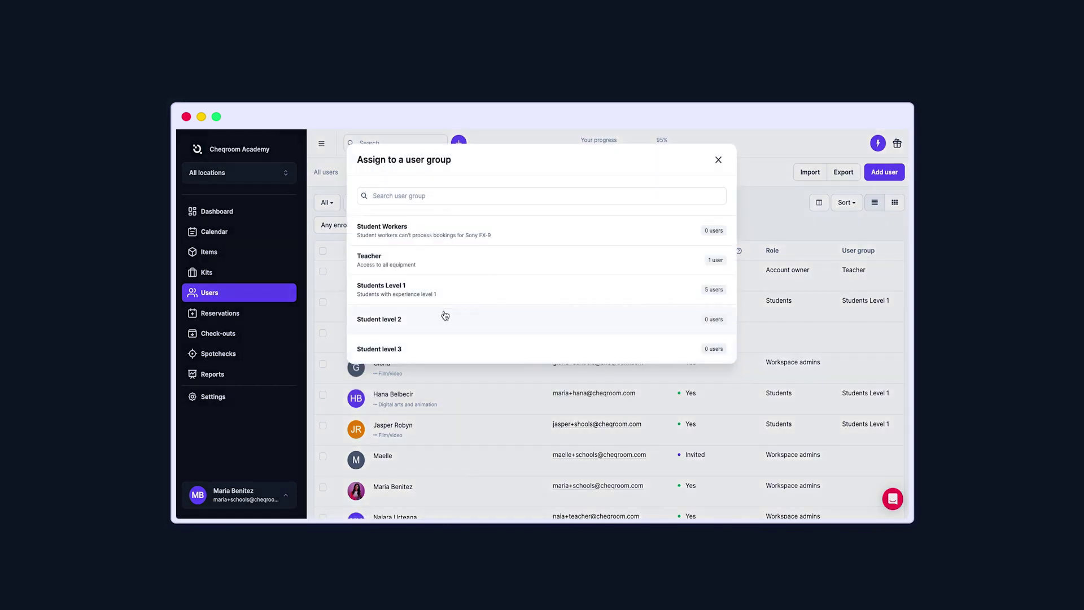
left_click(410, 270)
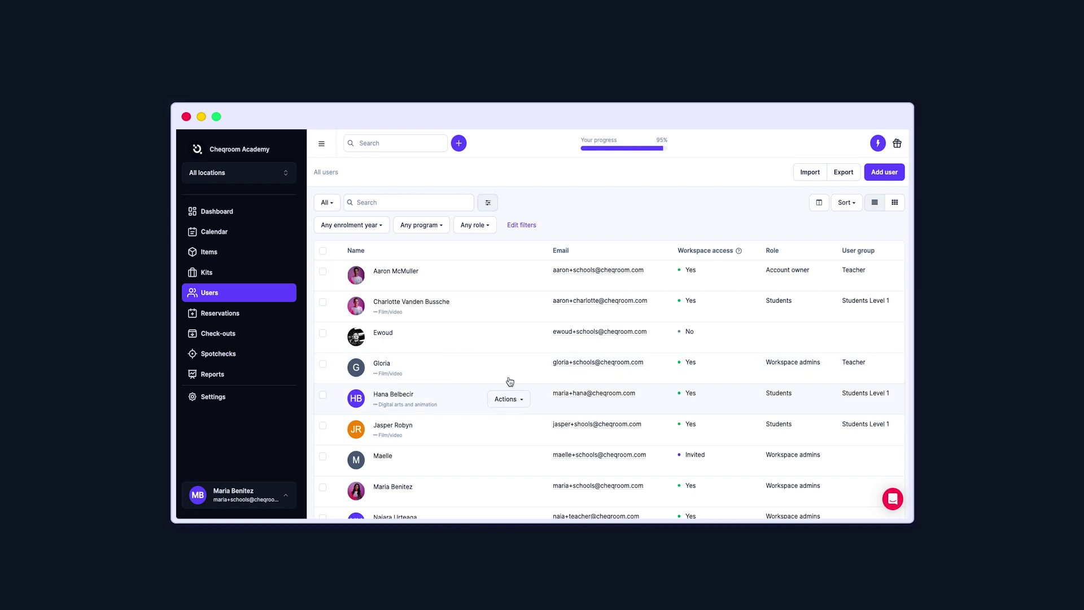
From their profile, add the user without workspace access to Student Workers.
left_click(508, 337)
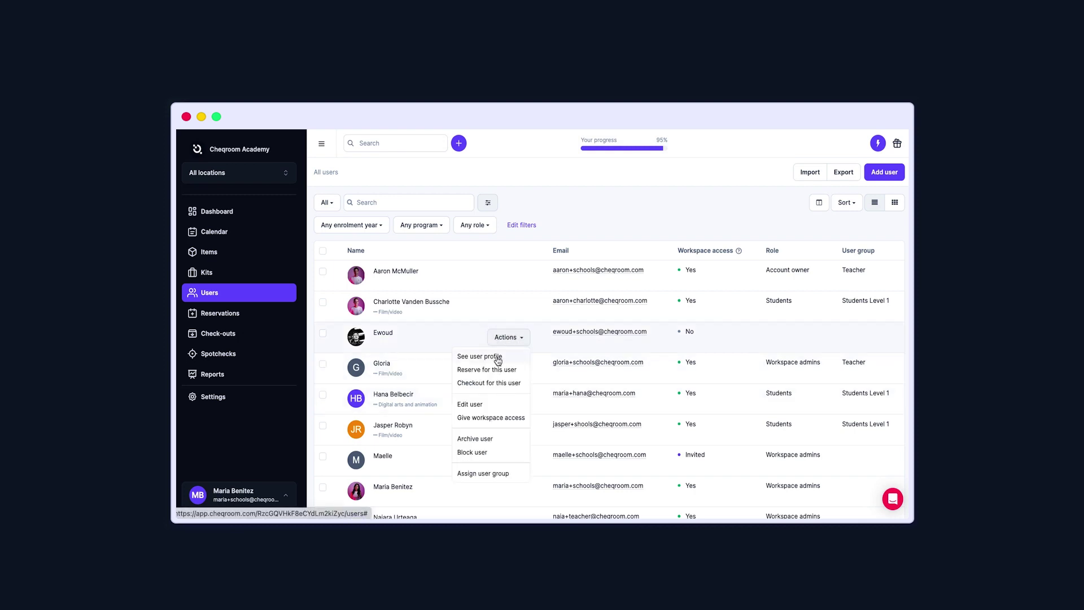
left_click(496, 357)
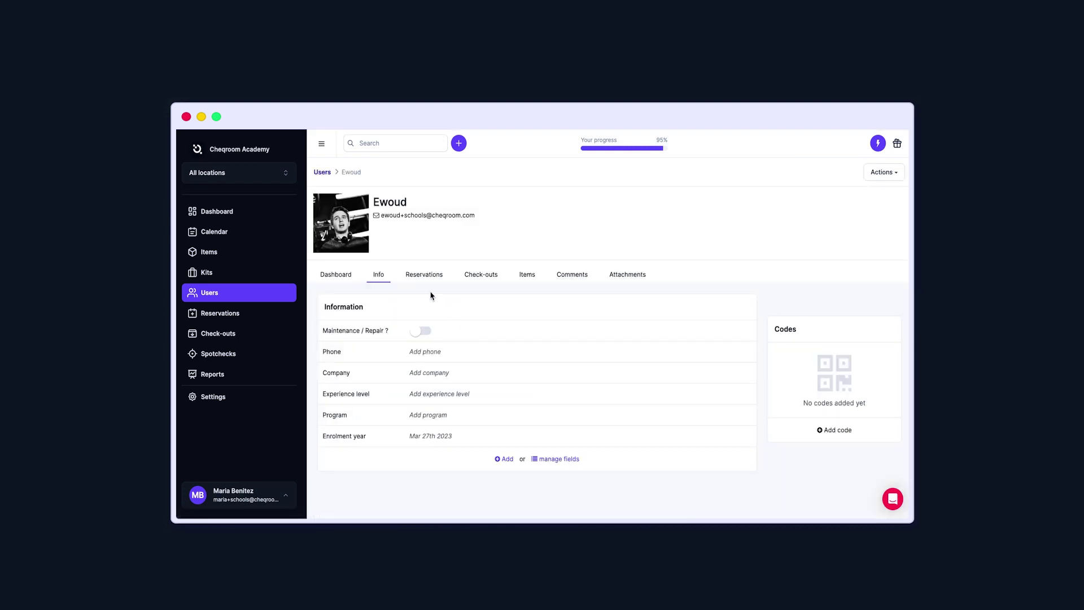
scroll(717, 410, "down", 2)
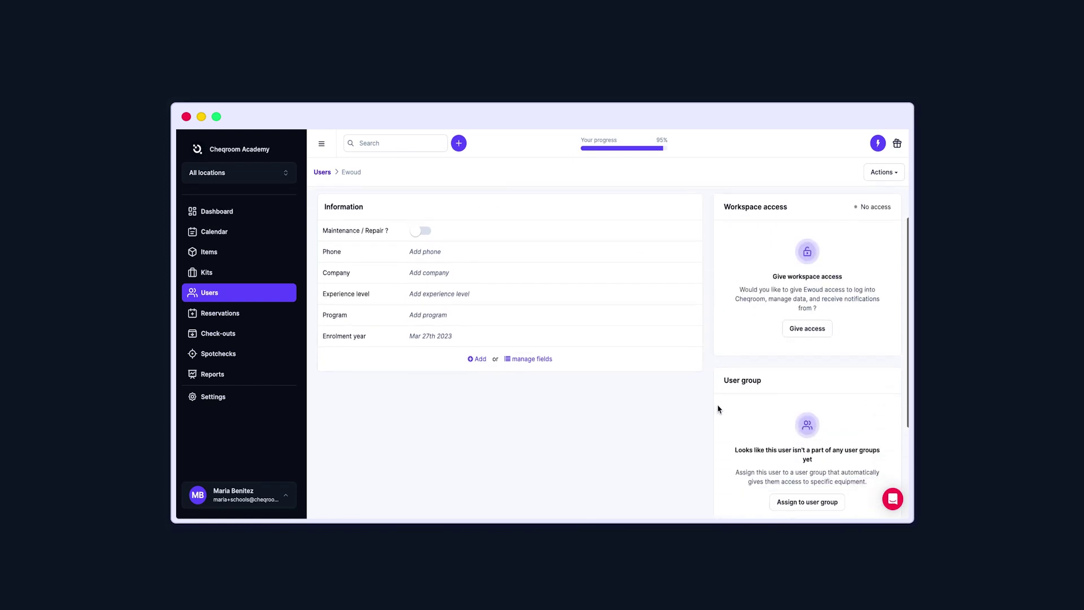
scroll(718, 408, "down", 2)
left_click(818, 455)
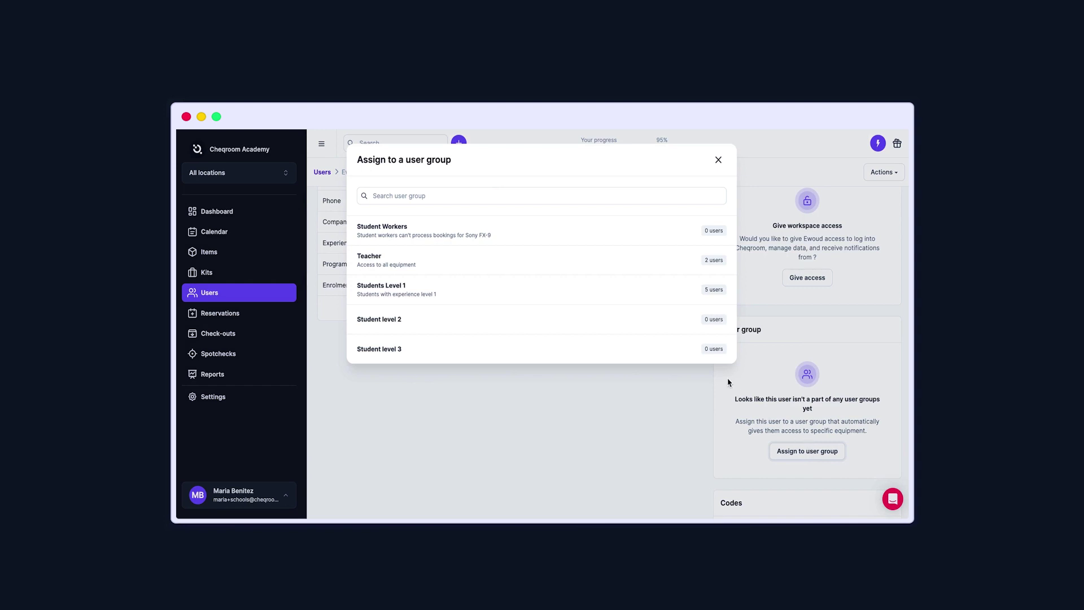
left_click(669, 239)
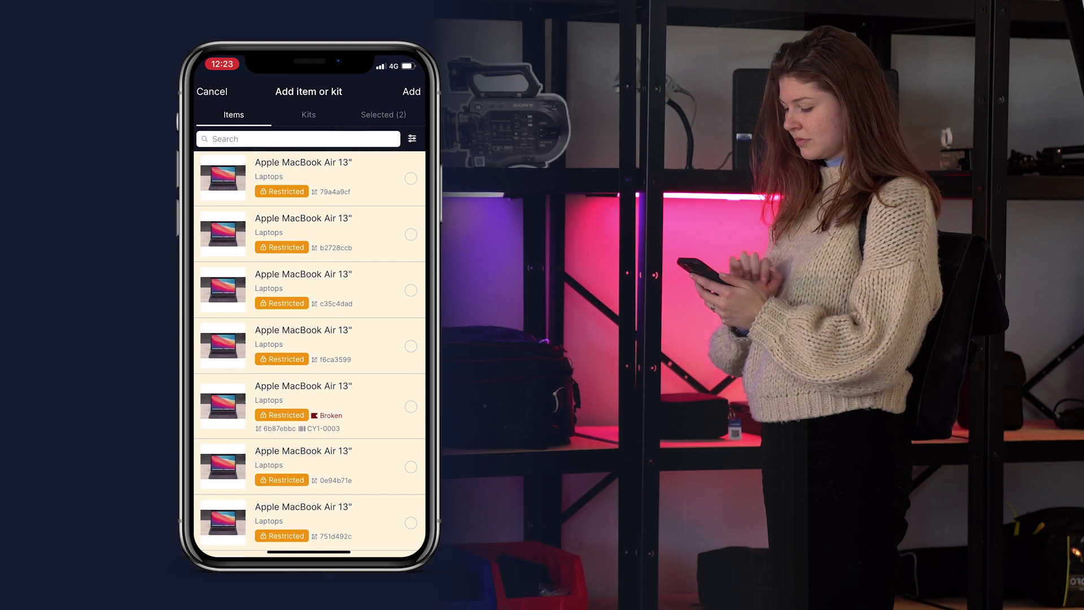
Scroll through the Items list to find items for the reservation.
scroll(309, 353, "down", 10)
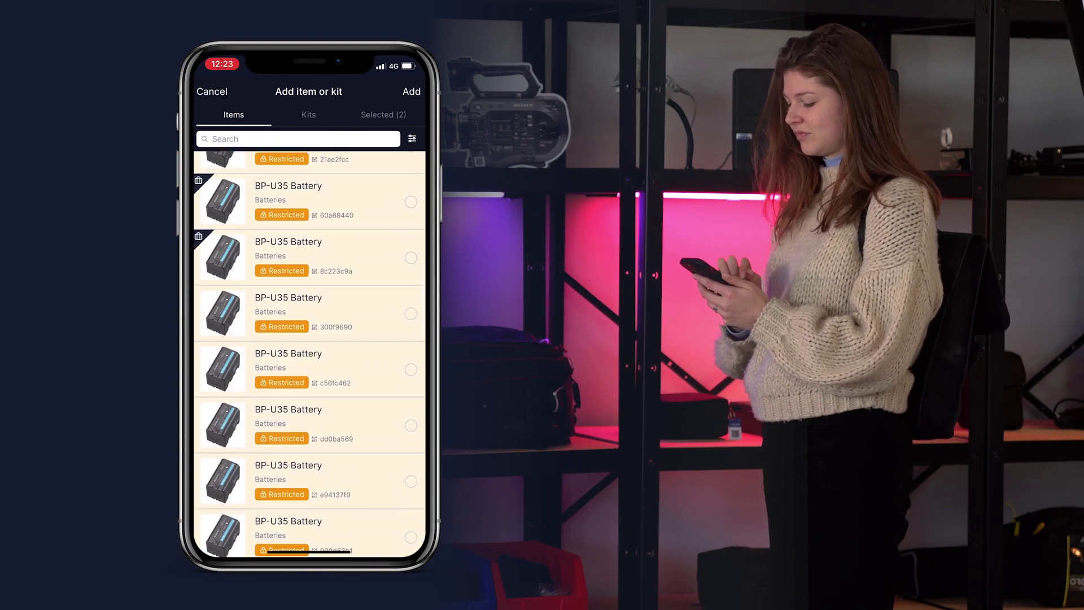
scroll(310, 354, "down", 10)
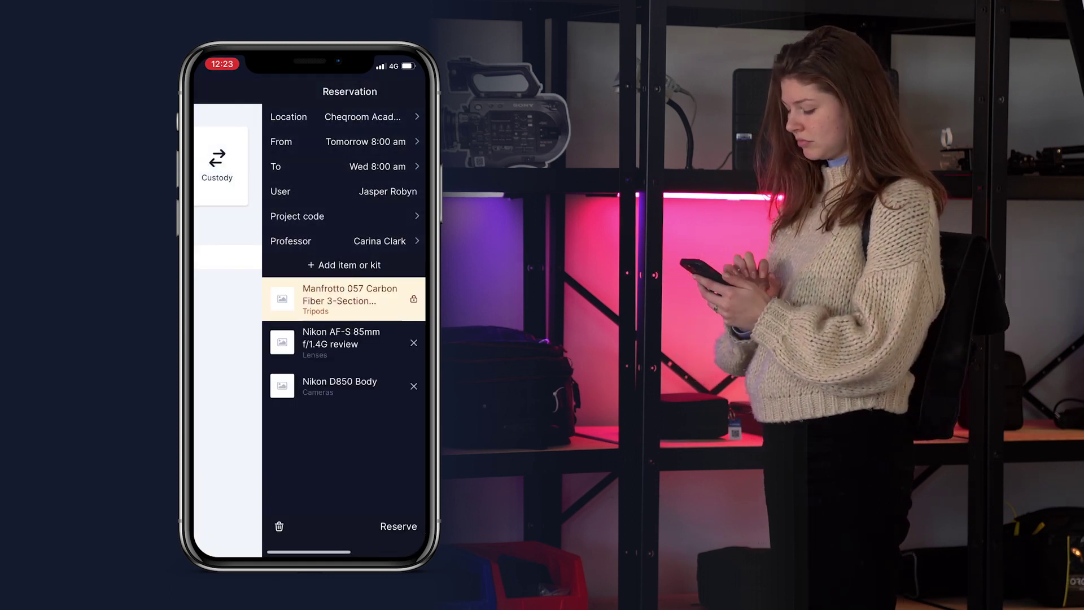
Show the notice that the restricted Manfrotto tripod will not be included.
left_click(307, 302)
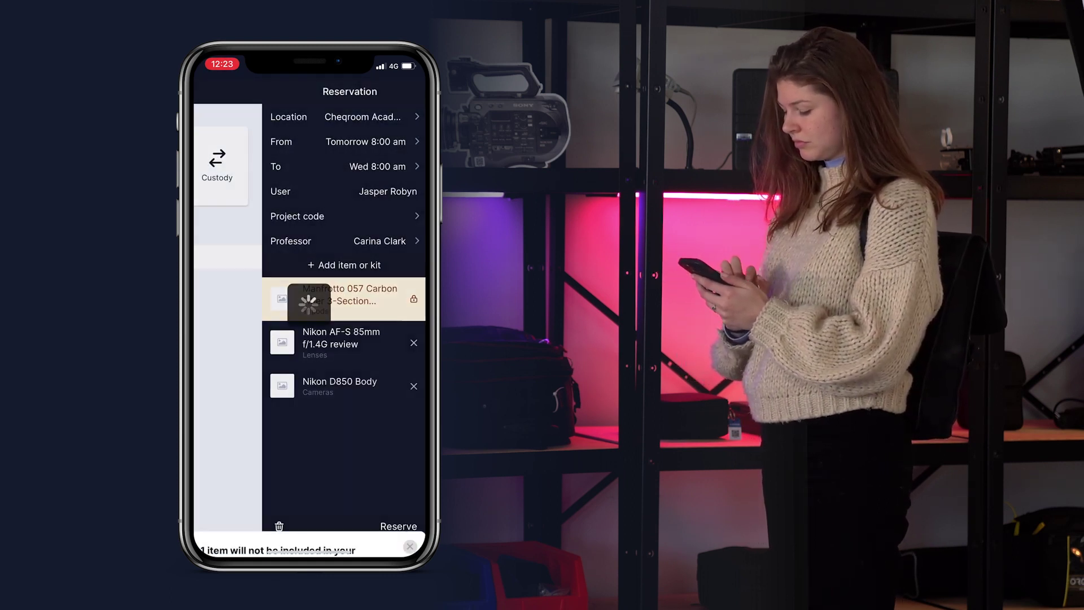